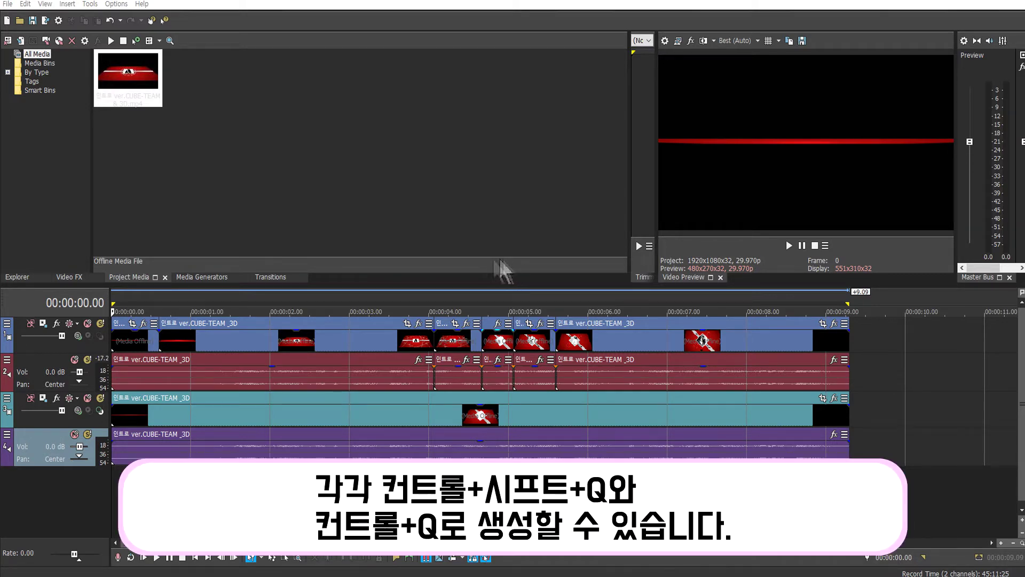
- Add an empty video track at the top of the timeline and an empty audio track below the last one
{"action": "left_click", "coordinate": [49, 345]}
{"action": "left_click", "coordinate": [42, 379]}
{"action": "left_click", "coordinate": [49, 349]}
{"action": "key", "text": "ctrl+shift+q"}
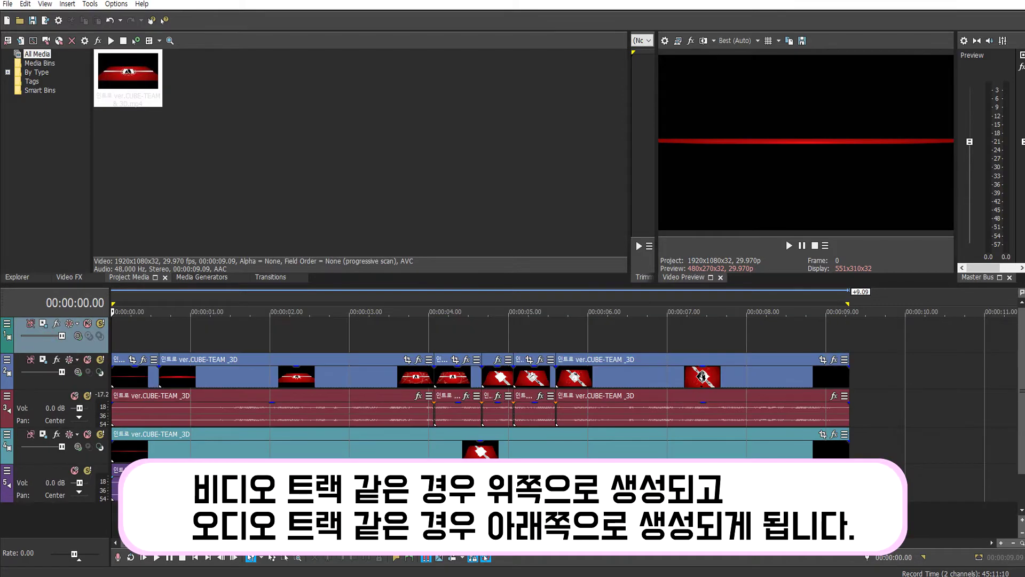
{"action": "key", "text": "ctrl+q"}
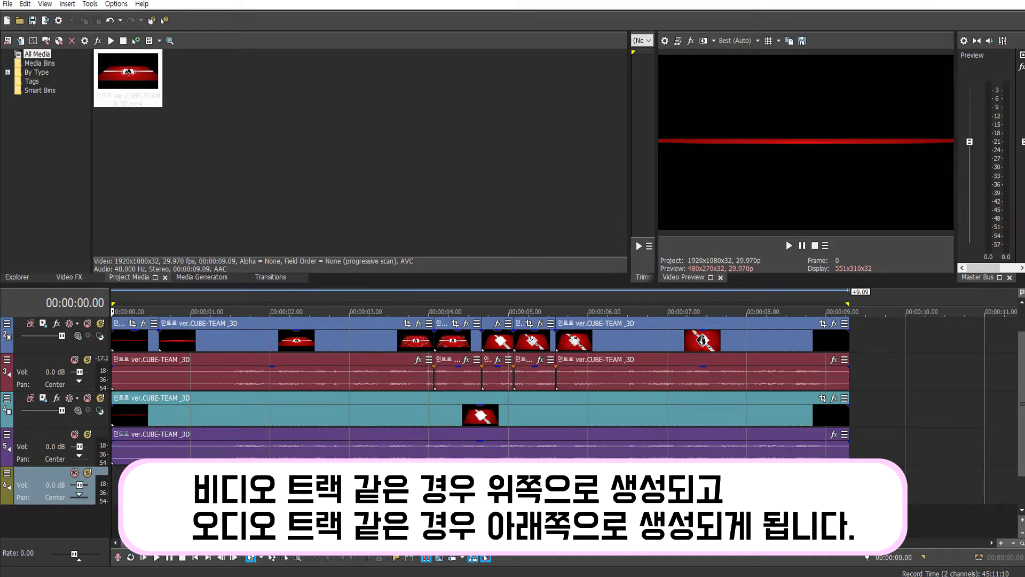
- Examine the empty video track above and the empty audio track below the existing clips
{"action": "scroll", "coordinate": [139, 475], "scroll_direction": "up", "scroll_amount": 3}
{"action": "scroll", "coordinate": [138, 476], "scroll_direction": "down", "scroll_amount": 2}
{"action": "scroll", "coordinate": [139, 454], "scroll_direction": "up", "scroll_amount": 1}
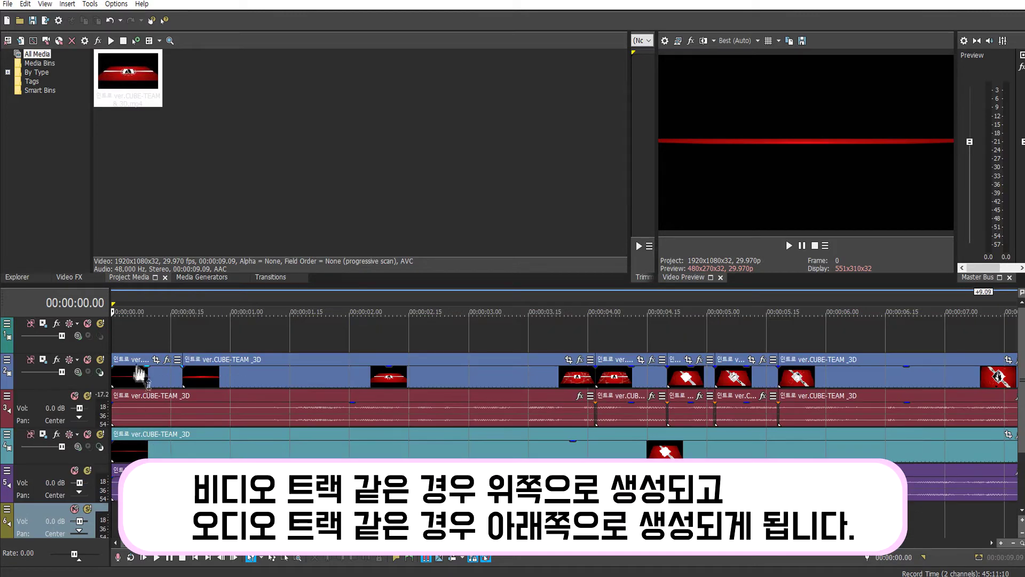
{"action": "left_click", "coordinate": [135, 336]}
{"action": "scroll", "coordinate": [238, 385], "scroll_direction": "down", "scroll_amount": 2}
{"action": "left_click", "coordinate": [145, 451]}
{"action": "left_click", "coordinate": [255, 452]}
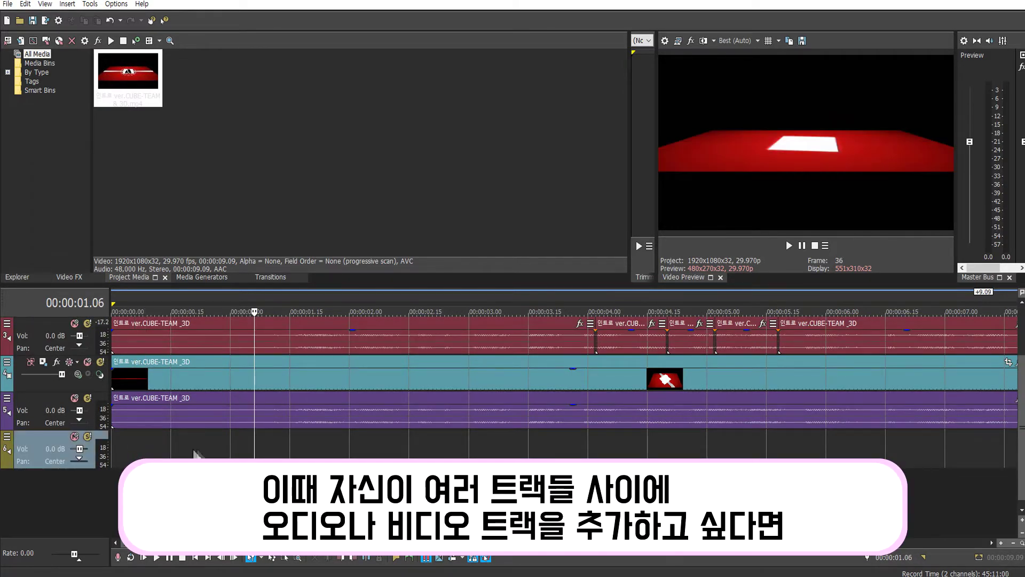
{"action": "scroll", "coordinate": [193, 453], "scroll_direction": "up", "scroll_amount": 1}
{"action": "scroll", "coordinate": [193, 452], "scroll_direction": "down", "scroll_amount": 6}
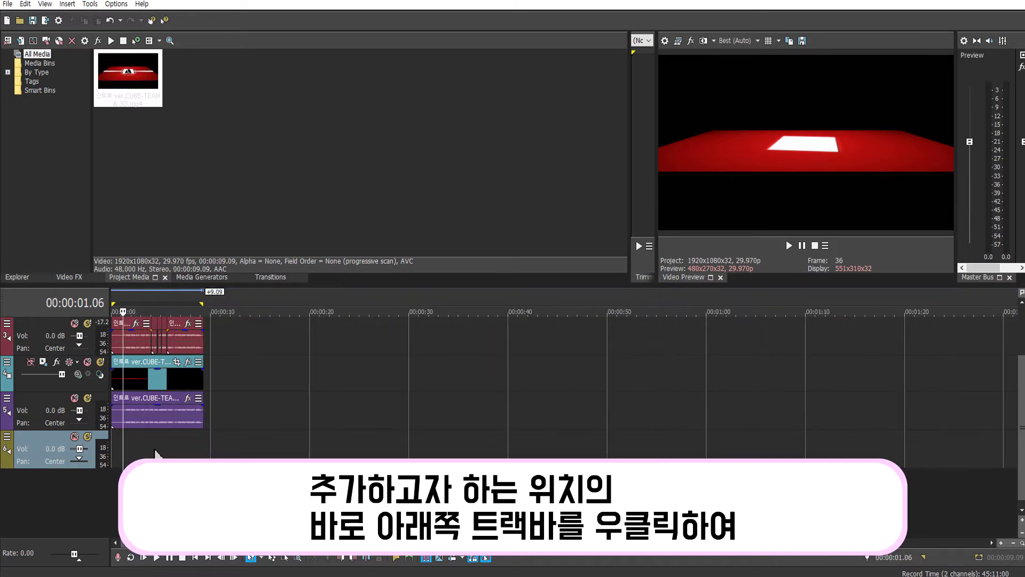
- Insert an empty audio track directly above the red audio track, between the existing tracks
{"action": "scroll", "coordinate": [155, 451], "scroll_direction": "up", "scroll_amount": 2}
{"action": "right_click", "coordinate": [39, 413]}
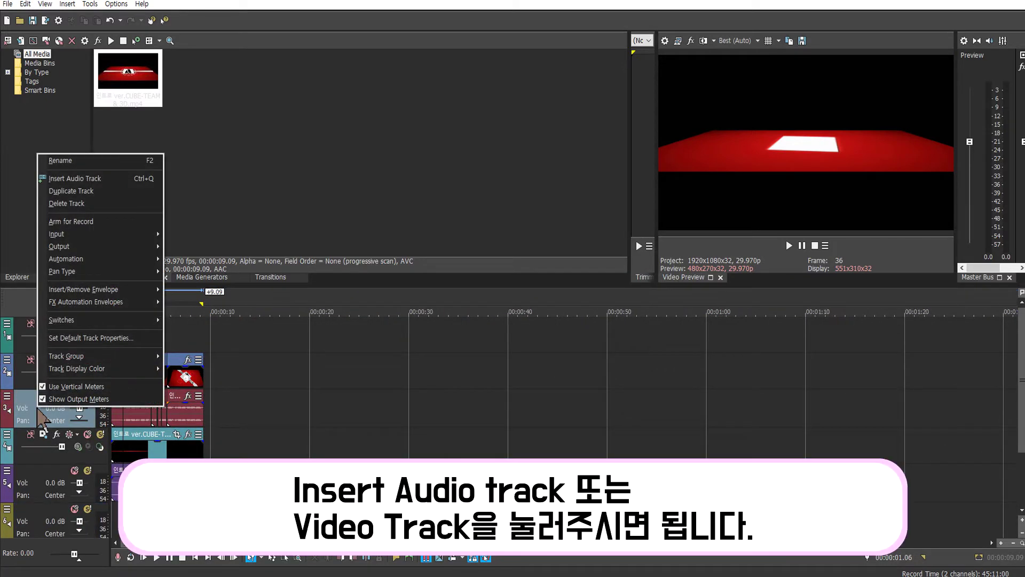
{"action": "left_click", "coordinate": [32, 412]}
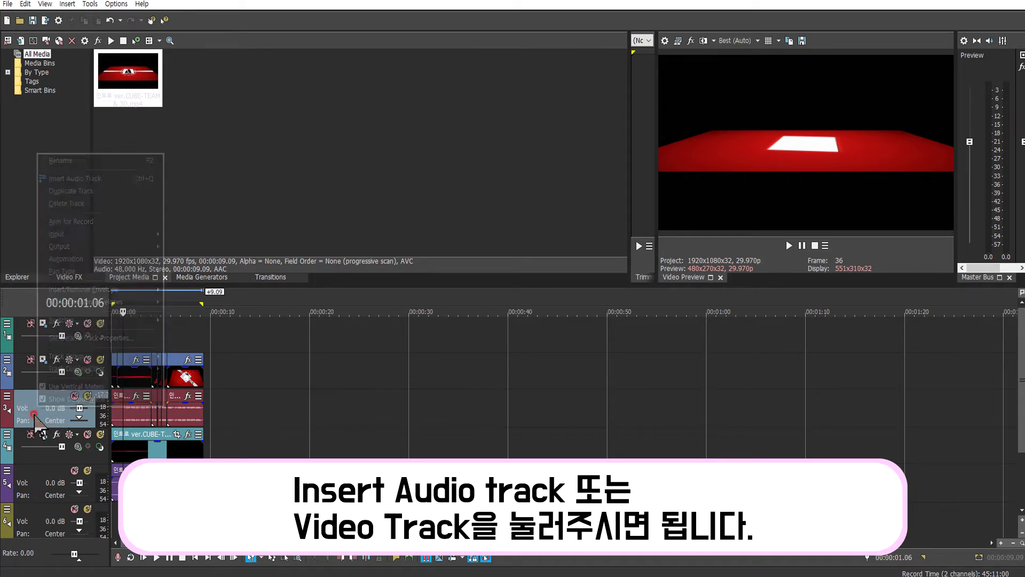
{"action": "right_click", "coordinate": [45, 422]}
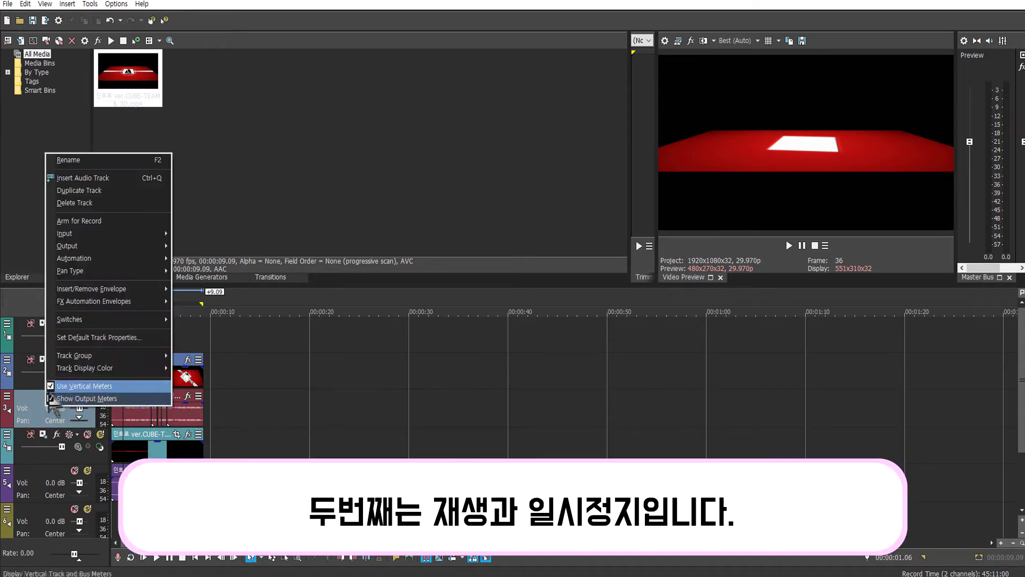
{"action": "left_click", "coordinate": [98, 178]}
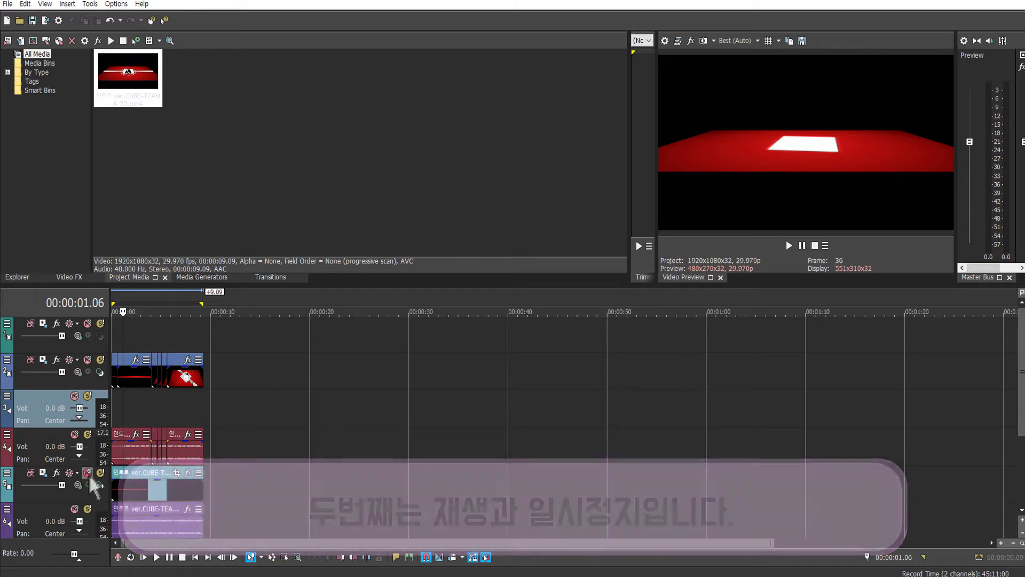
- Play the project from the beginning, try stopping with the cursor returning to its start point, and pausing at the current frame
{"action": "scroll", "coordinate": [90, 484], "scroll_direction": "down", "scroll_amount": 1}
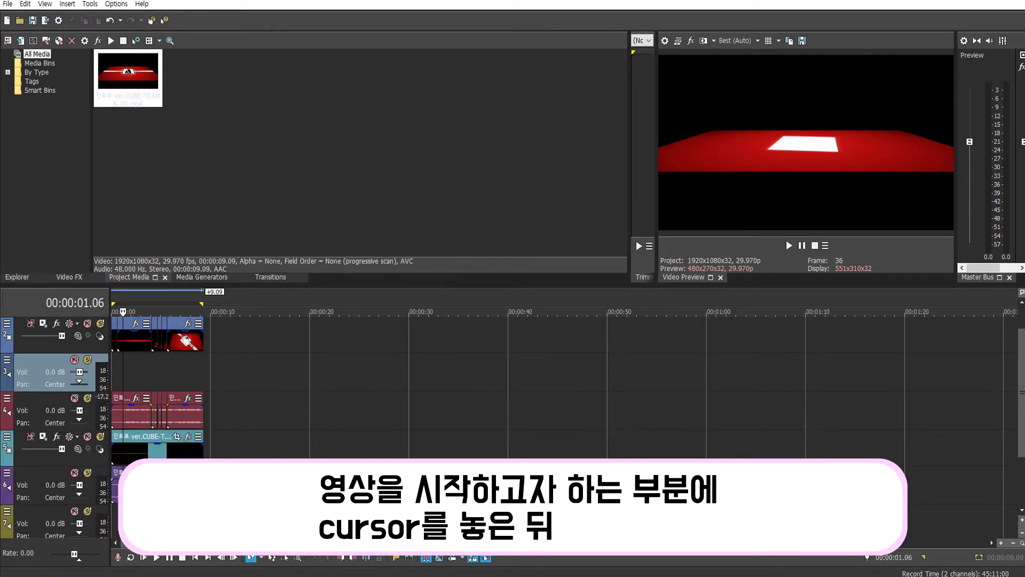
{"action": "left_click", "coordinate": [119, 523]}
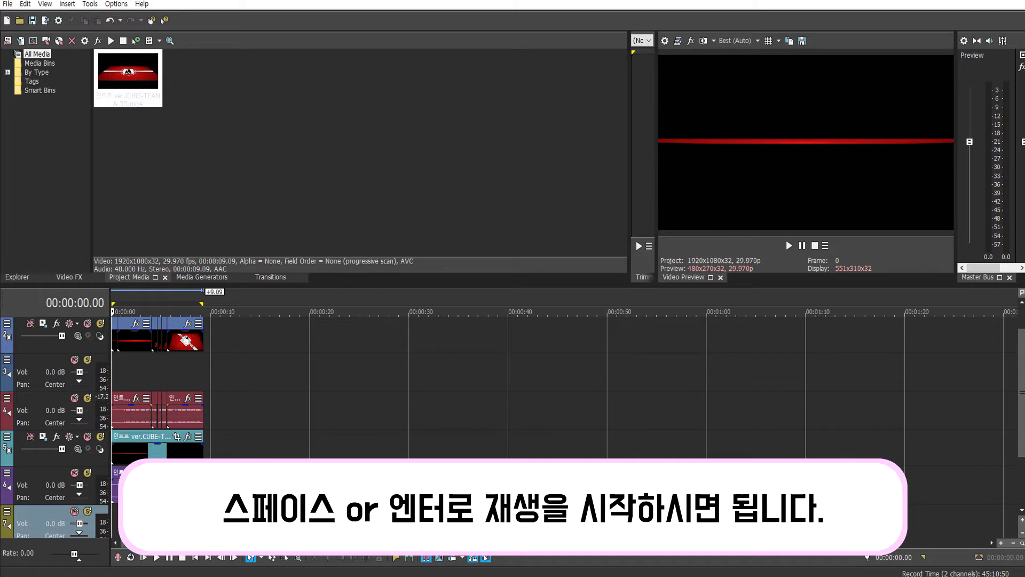
{"action": "key", "text": "space"}
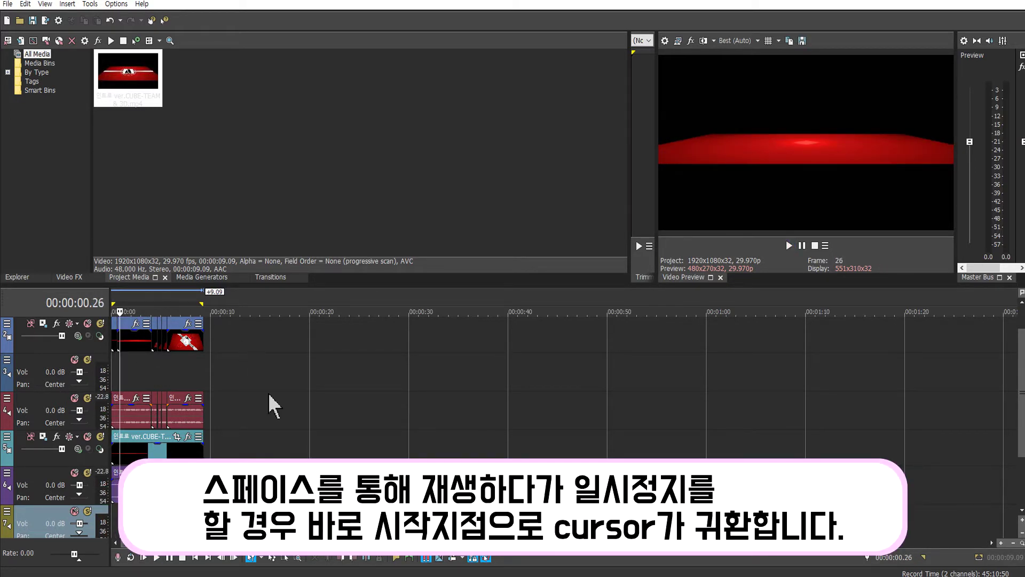
{"action": "key", "text": "Return"}
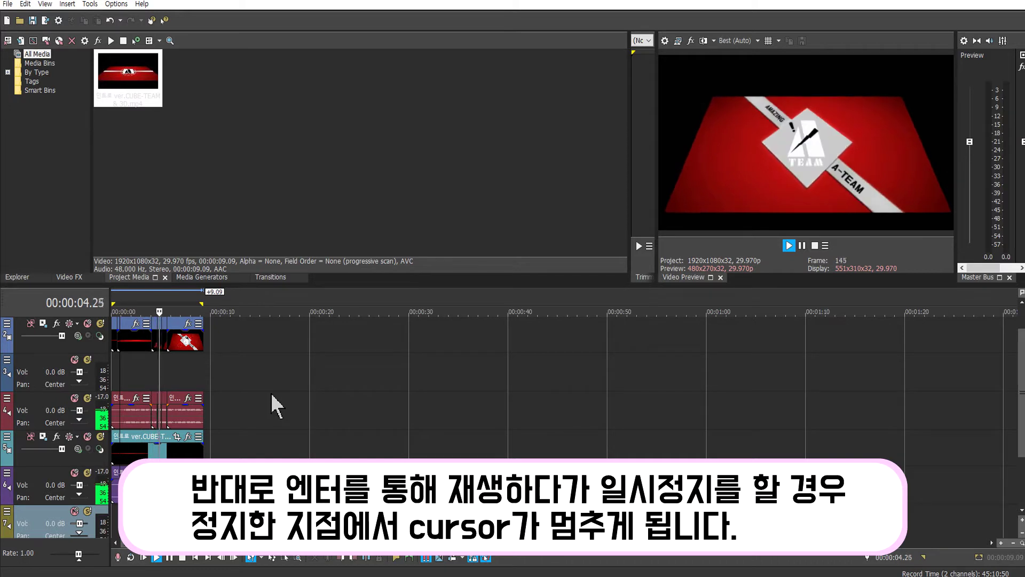
{"action": "key", "text": "space"}
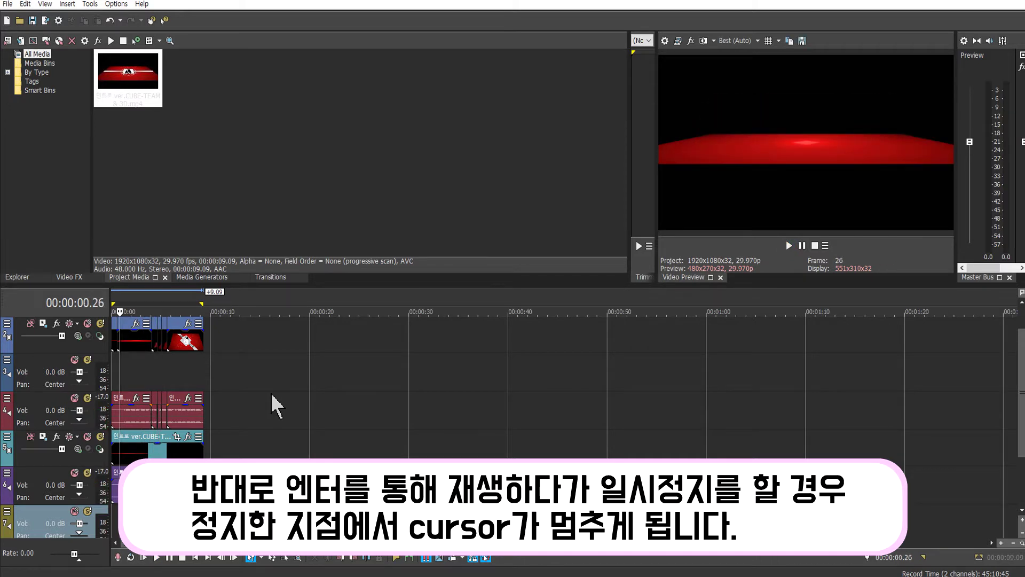
{"action": "key", "text": "Return"}
{"action": "key", "text": "Return"}
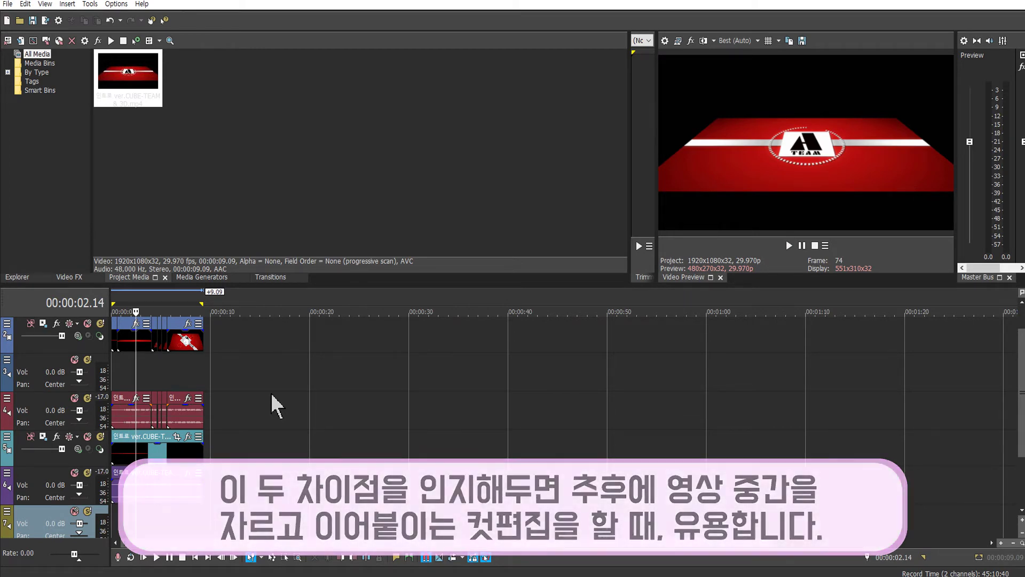
- Delete the empty audio track between the clips and the empty audio track at the end of the track list
{"action": "scroll", "coordinate": [271, 394], "scroll_direction": "up", "scroll_amount": 5}
{"action": "scroll", "coordinate": [272, 396], "scroll_direction": "up", "scroll_amount": 2}
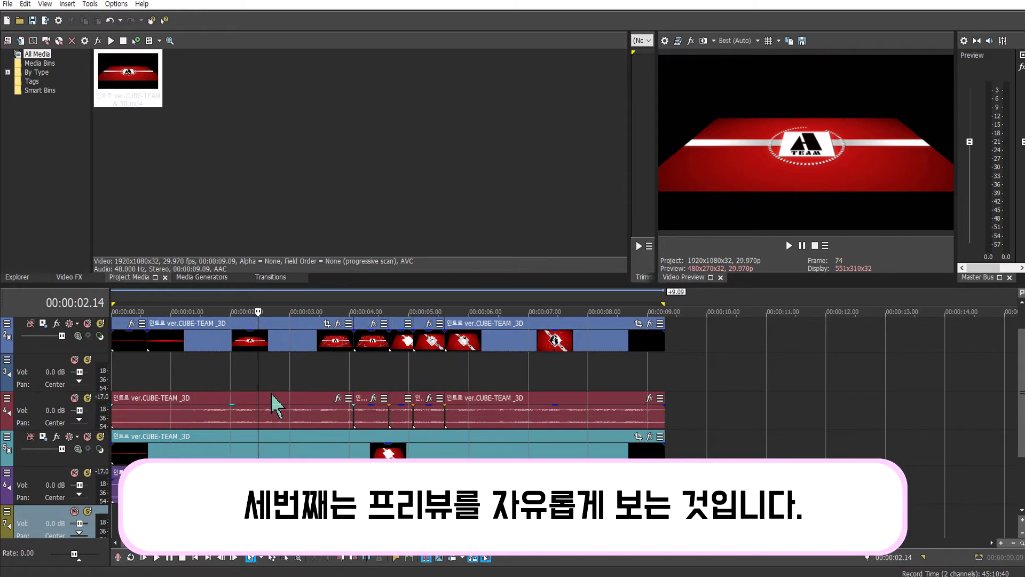
{"action": "left_click", "coordinate": [52, 376]}
{"action": "key", "text": "Delete"}
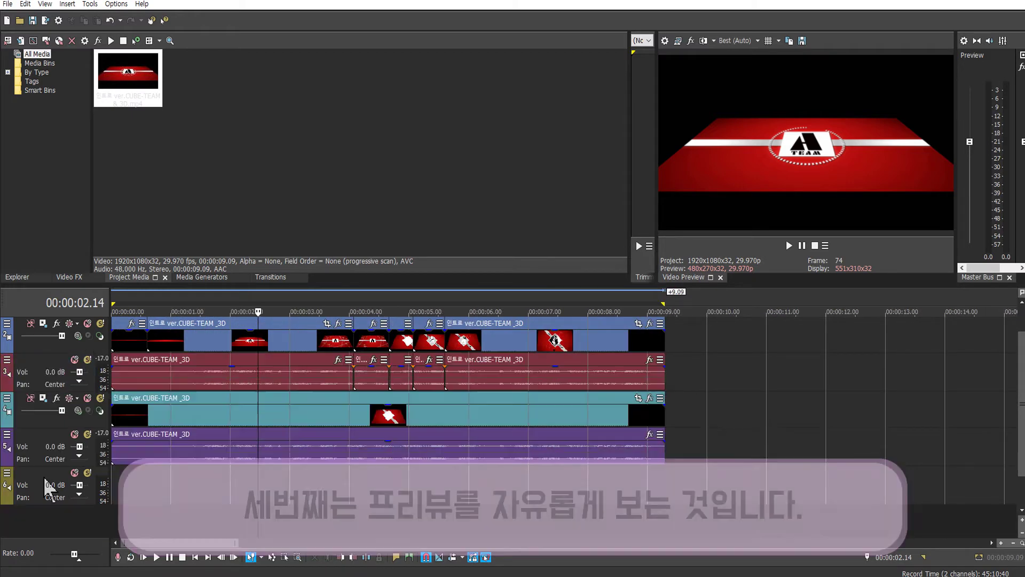
{"action": "left_click", "coordinate": [51, 472]}
{"action": "key", "text": "Delete"}
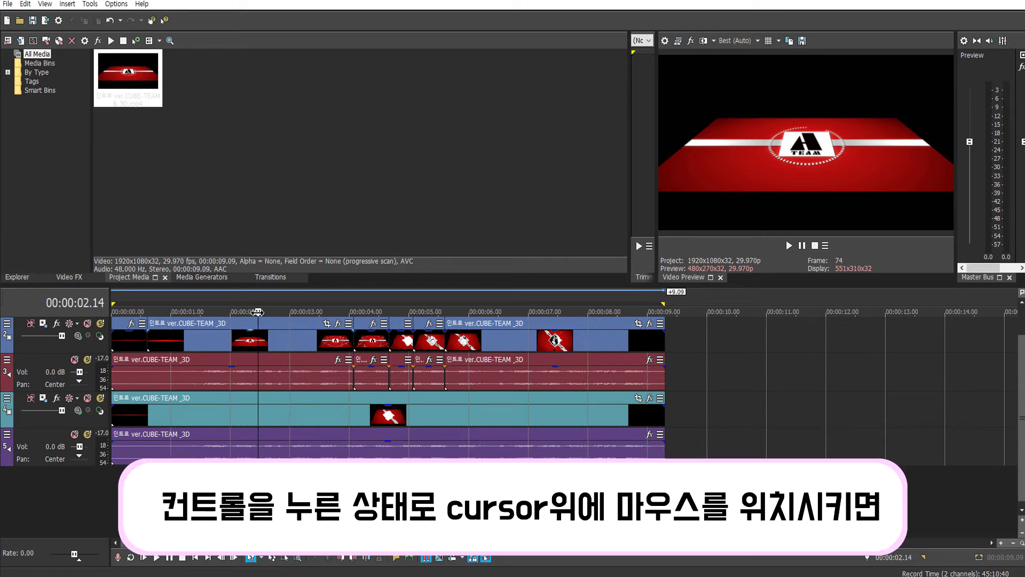
- Scrub the cursor back and forth along the timeline to preview the footage
{"action": "left_click_drag", "start_coordinate": [258, 311], "coordinate": [322, 312]}
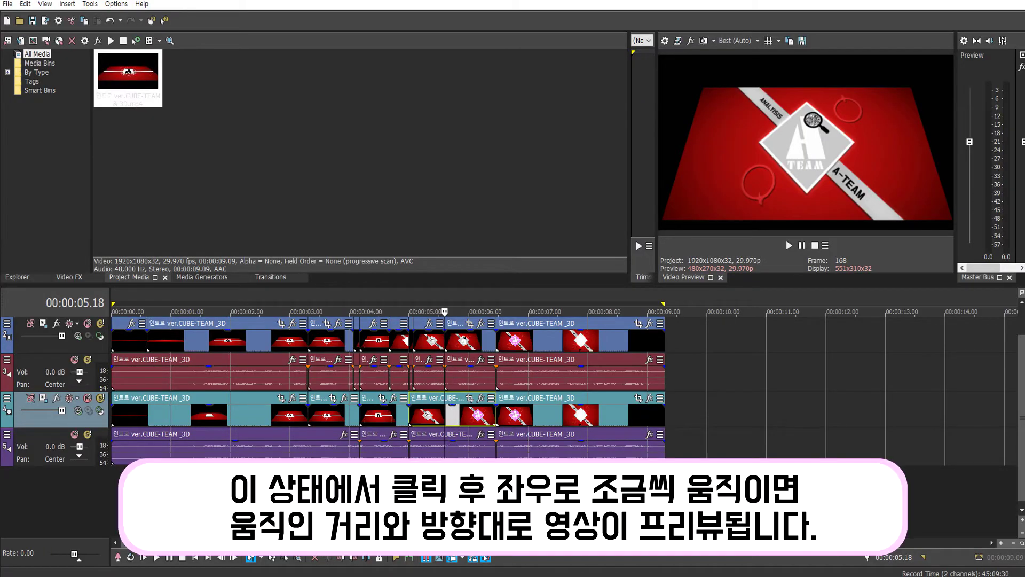
{"action": "key", "text": "space"}
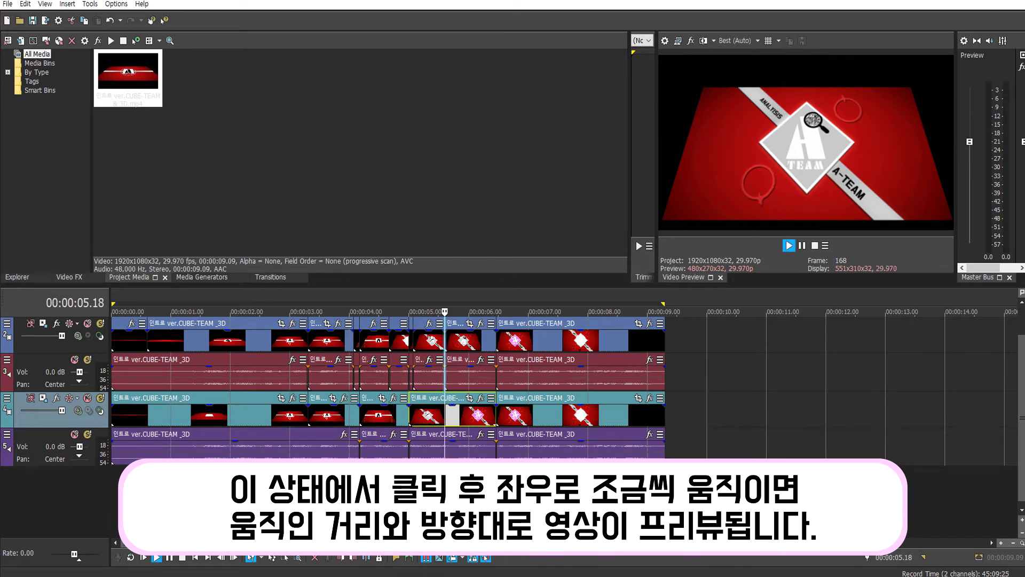
{"action": "left_click_drag", "start_coordinate": [444, 312], "coordinate": [179, 312]}
{"action": "left_click_drag", "start_coordinate": [79, 554], "coordinate": [67, 554]}
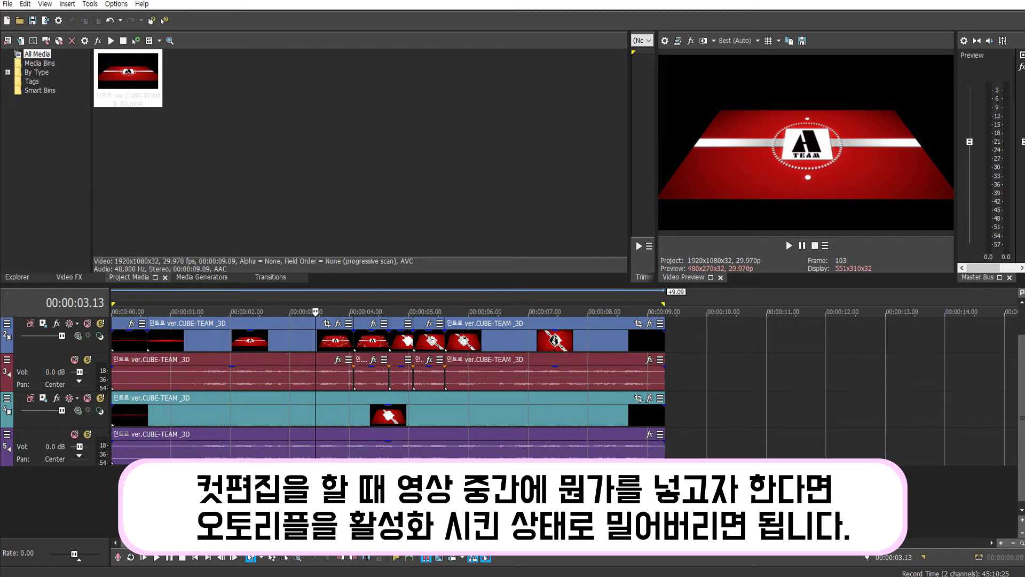
- Split the red track's audio clip and the blue track's video clip at 00:00:03.09
{"action": "left_click", "coordinate": [308, 380]}
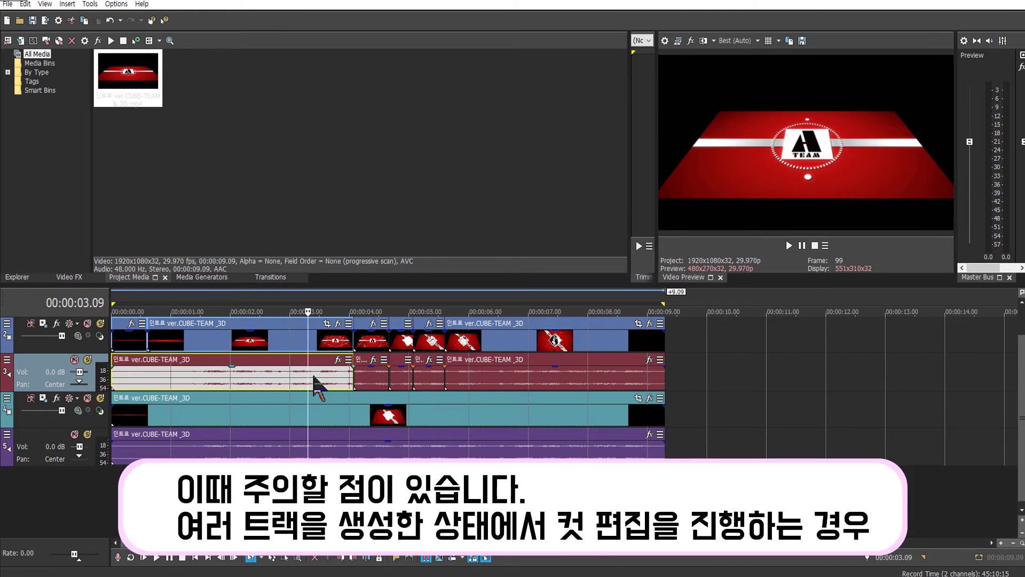
{"action": "key", "text": "s"}
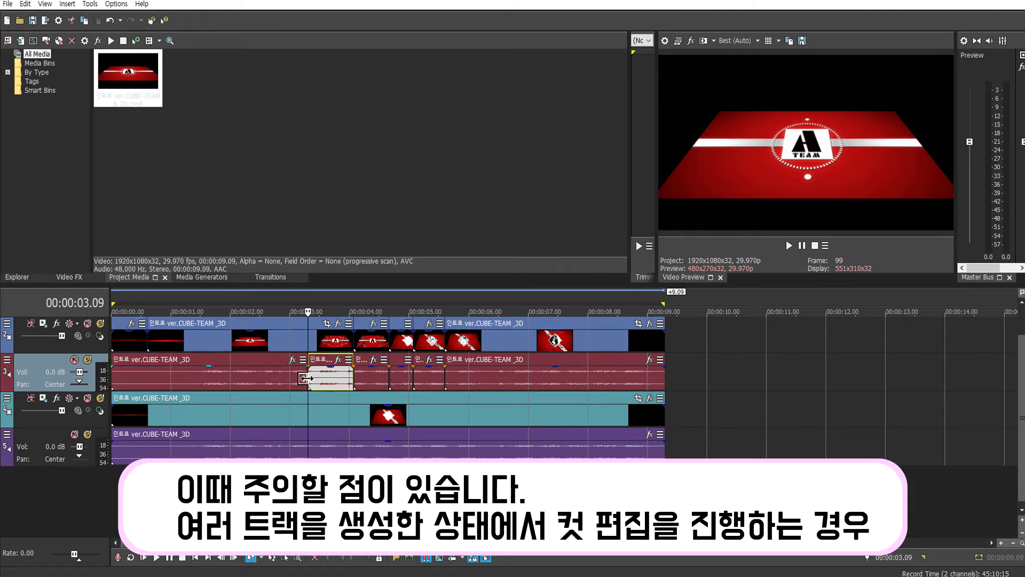
{"action": "mouse_move", "coordinate": [320, 378]}
{"action": "left_mouse_down"}
{"action": "mouse_move", "coordinate": [354, 382]}
{"action": "mouse_move", "coordinate": [323, 380]}
{"action": "left_mouse_up"}
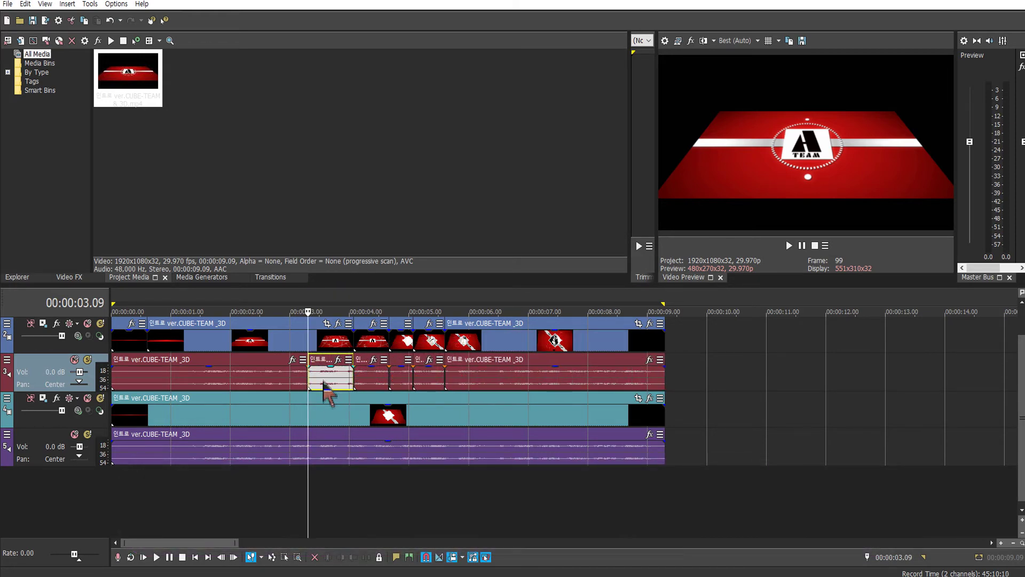
{"action": "left_click", "coordinate": [307, 347]}
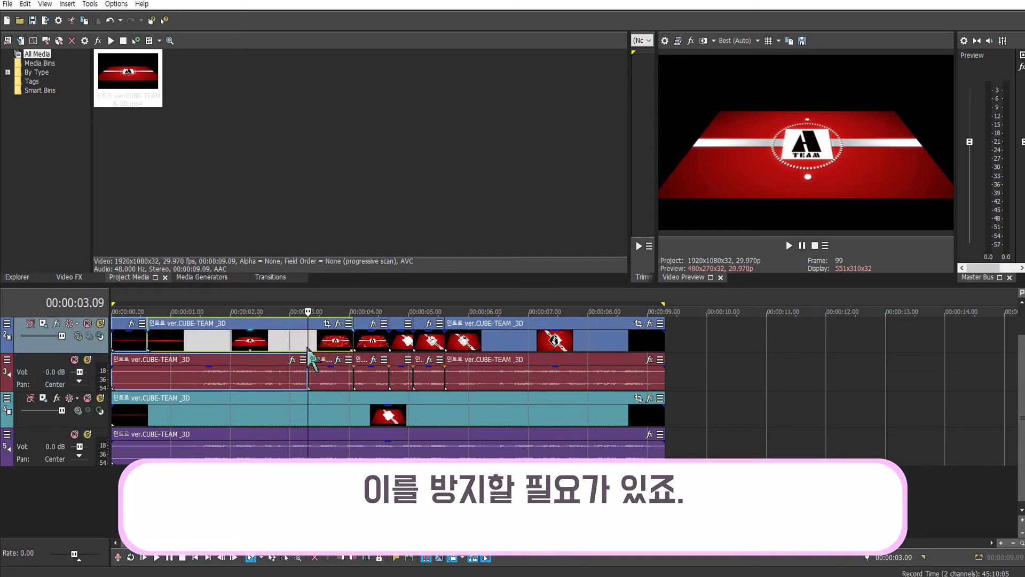
{"action": "key", "text": "s"}
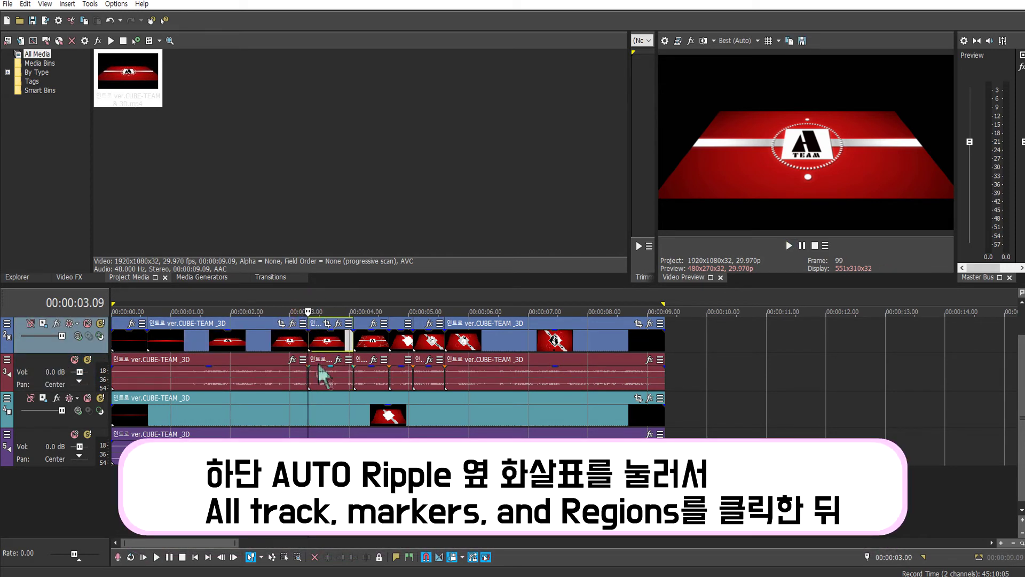
- Set Auto Ripple to all tracks, markers, and regions, and shift the short red audio clip after the split slightly later
{"action": "left_click", "coordinate": [319, 376]}
{"action": "left_click", "coordinate": [462, 557]}
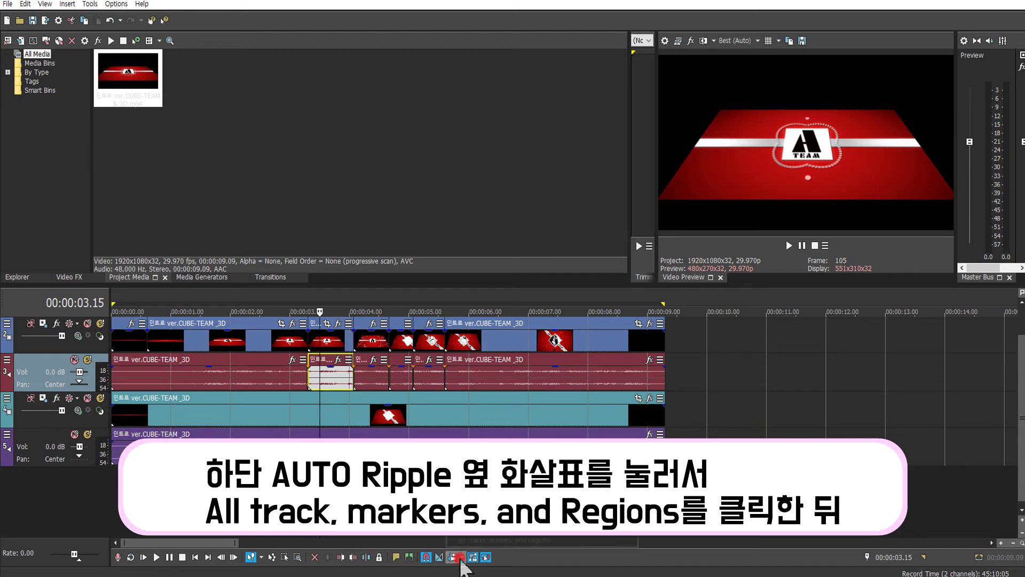
{"action": "left_click", "coordinate": [477, 540]}
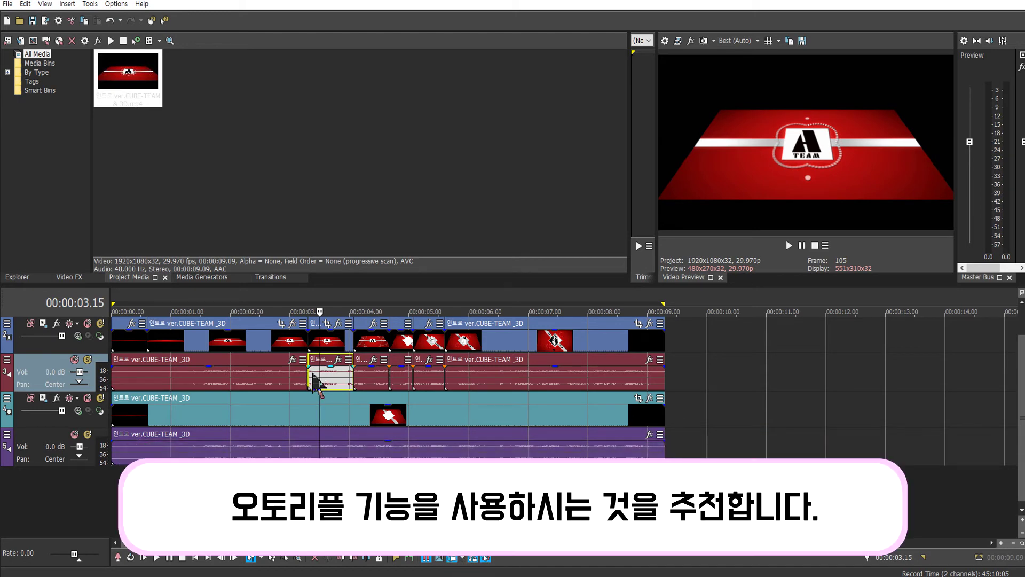
{"action": "mouse_move", "coordinate": [316, 380]}
{"action": "left_mouse_down"}
{"action": "mouse_move", "coordinate": [355, 382]}
{"action": "mouse_move", "coordinate": [317, 383]}
{"action": "left_mouse_up"}
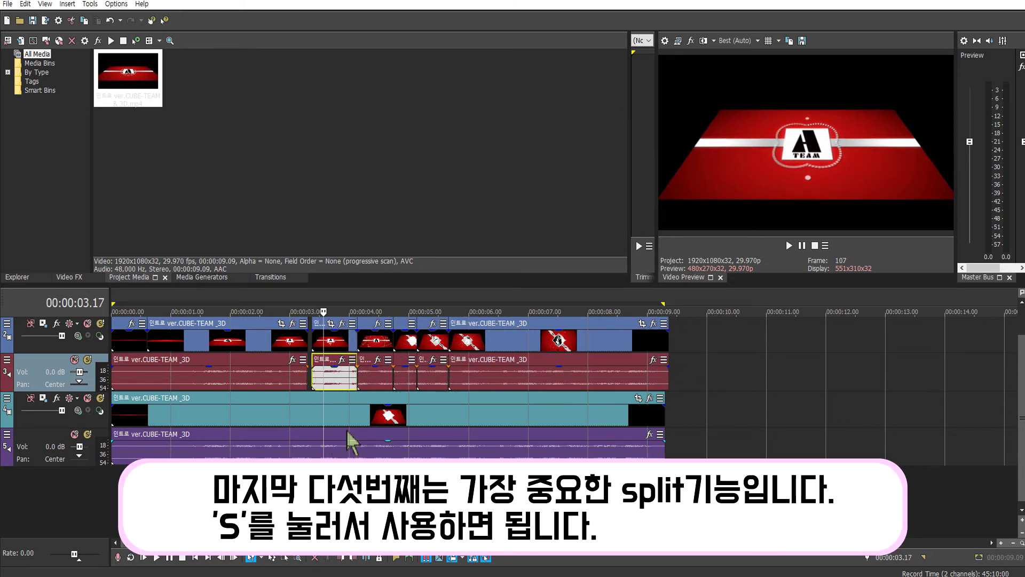
- Split the teal track's video clip at 00:00:03.09 and move the short red audio clip back against the preceding clip
{"action": "left_click", "coordinate": [309, 415]}
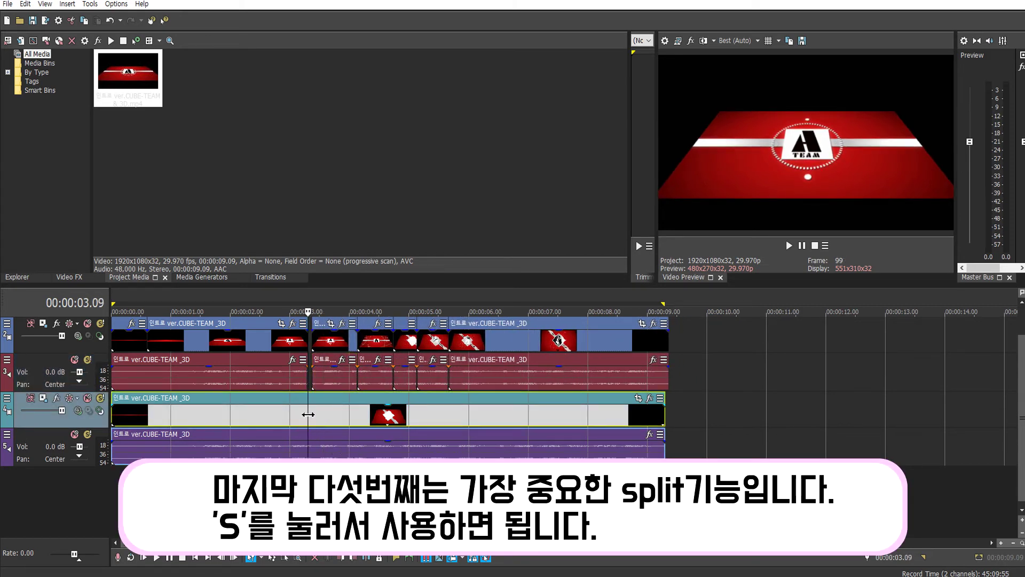
{"action": "key", "text": "s"}
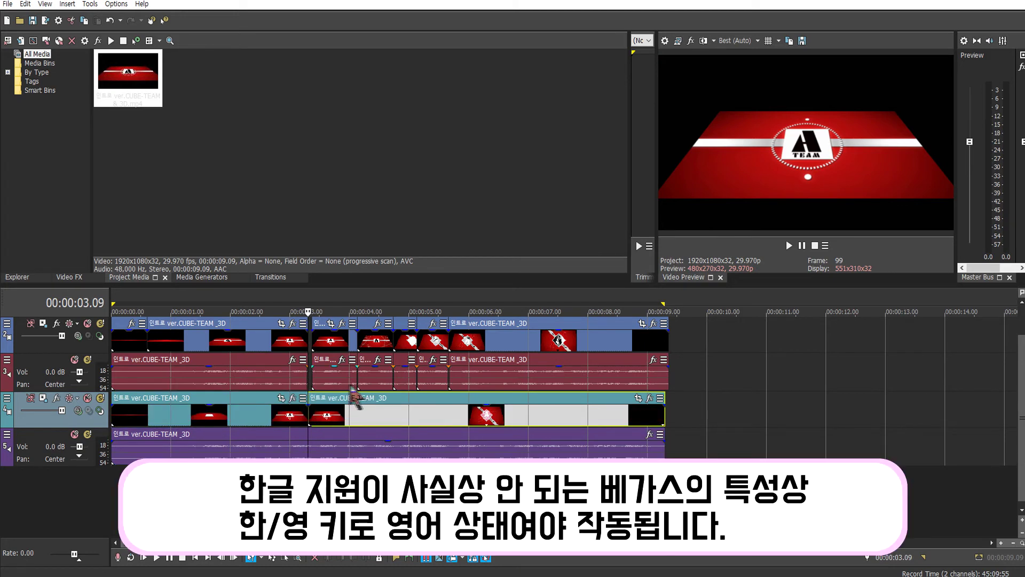
{"action": "left_click_drag", "start_coordinate": [331, 384], "coordinate": [325, 384]}
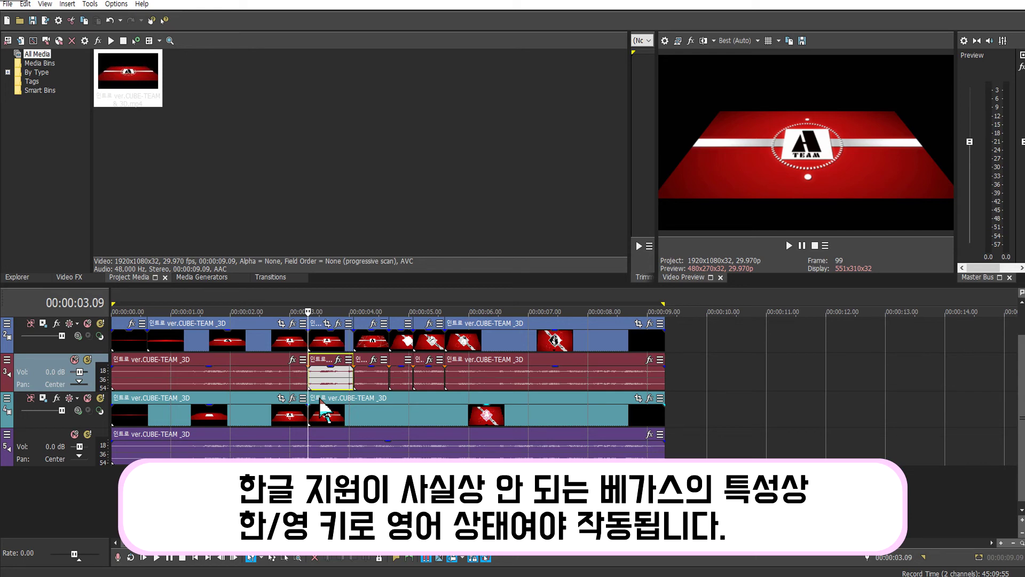
- With no clip selected, split the clips on all tracks at 00:00:04.05
{"action": "left_click", "coordinate": [366, 419]}
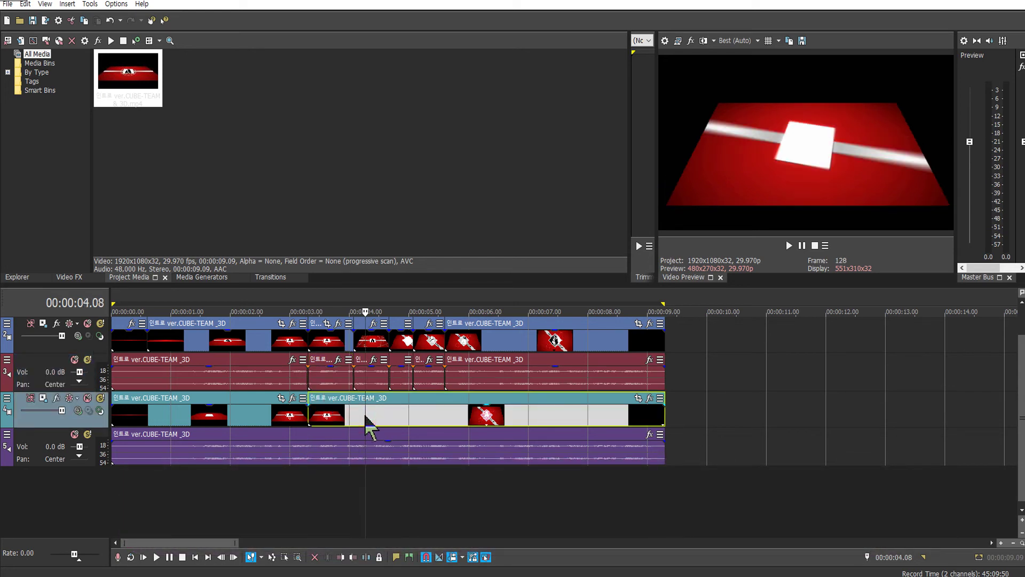
{"action": "left_click", "coordinate": [349, 419]}
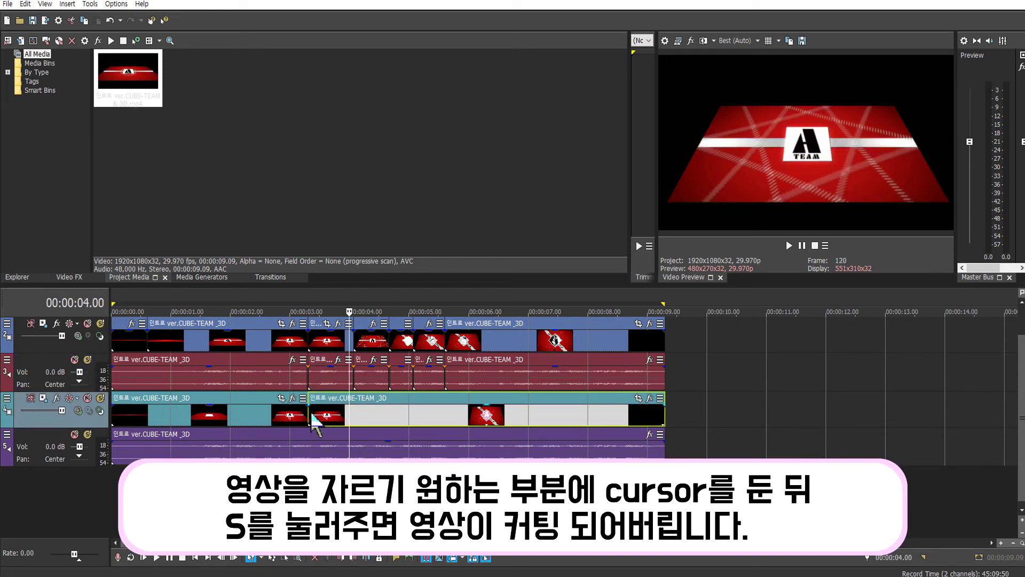
{"action": "left_click", "coordinate": [353, 414]}
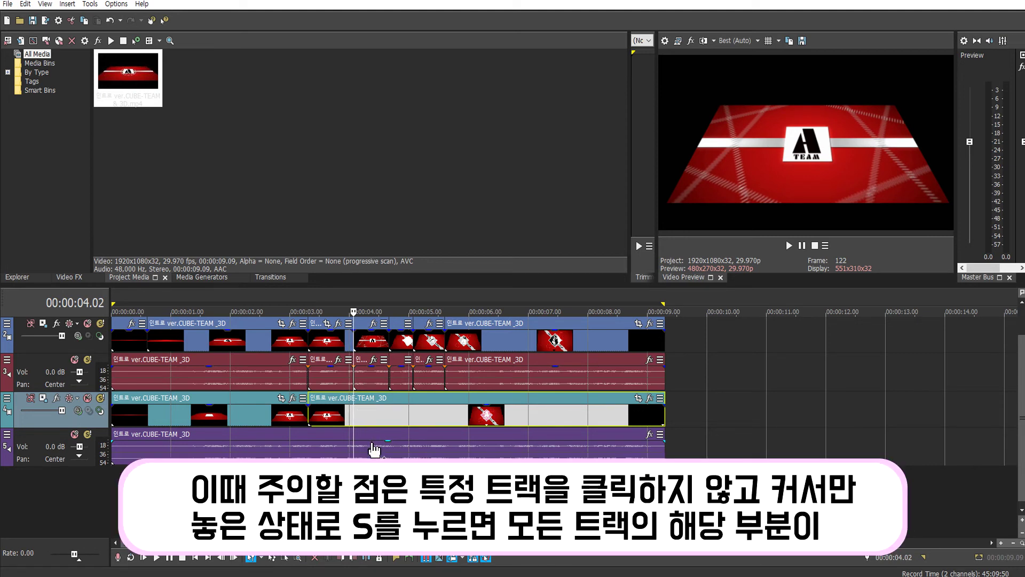
{"action": "left_click", "coordinate": [359, 422]}
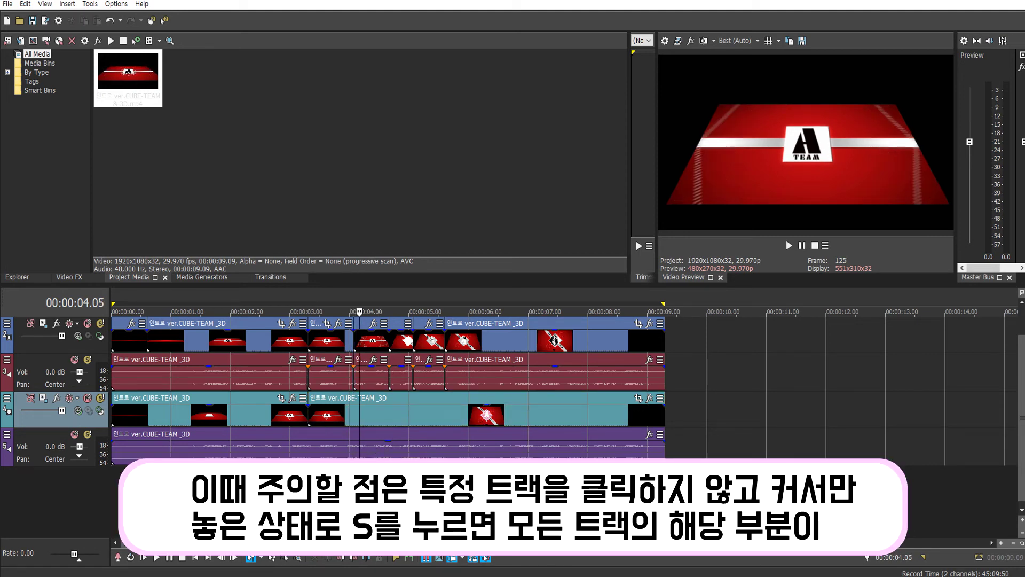
{"action": "key", "text": "s"}
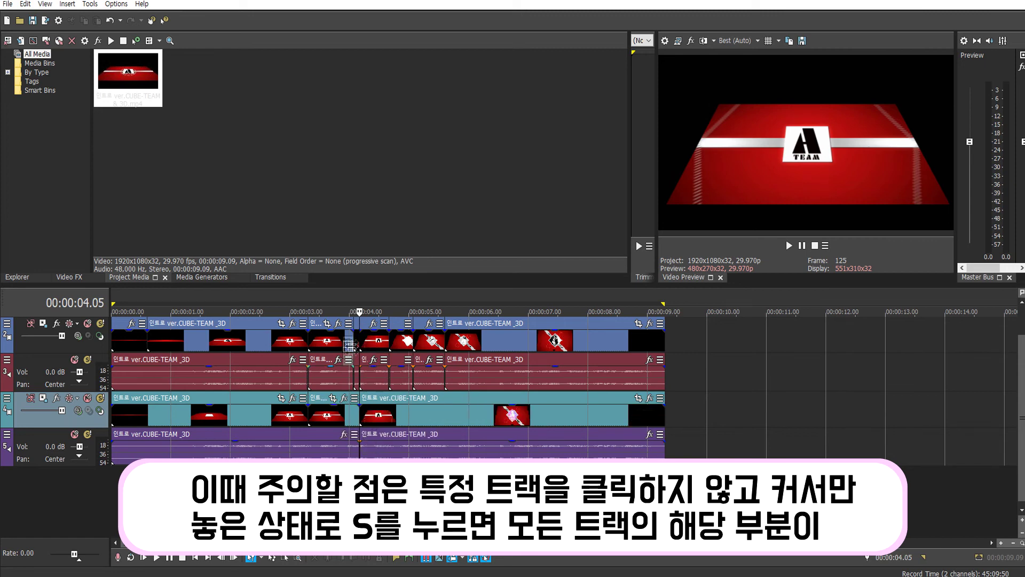
- Split the clips on all tracks near the 5-second mark and again at 00:00:06.14
{"action": "left_click", "coordinate": [409, 481]}
{"action": "key", "text": "s"}
{"action": "left_click", "coordinate": [435, 489]}
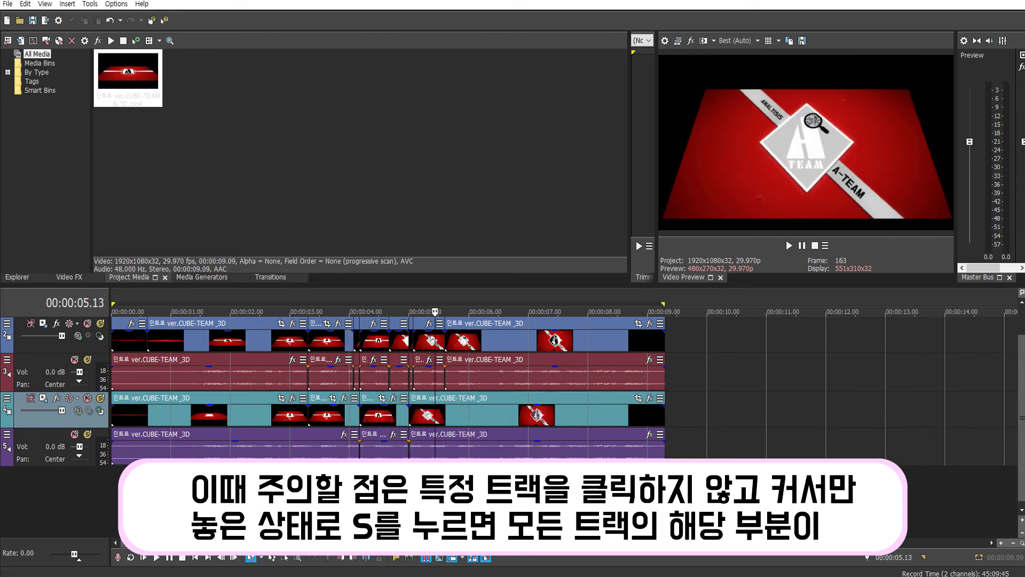
{"action": "left_click", "coordinate": [497, 490]}
{"action": "key", "text": "s"}
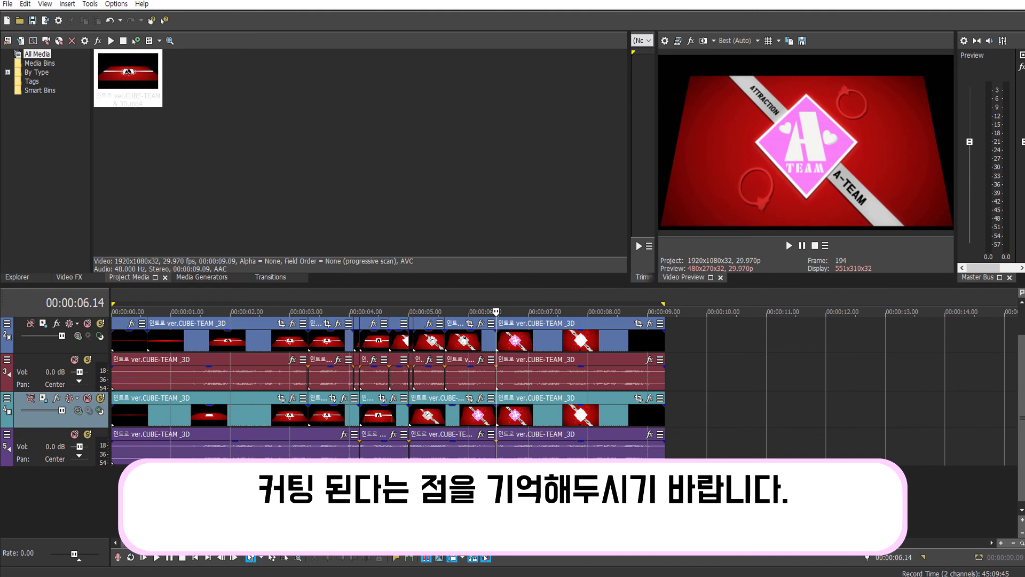